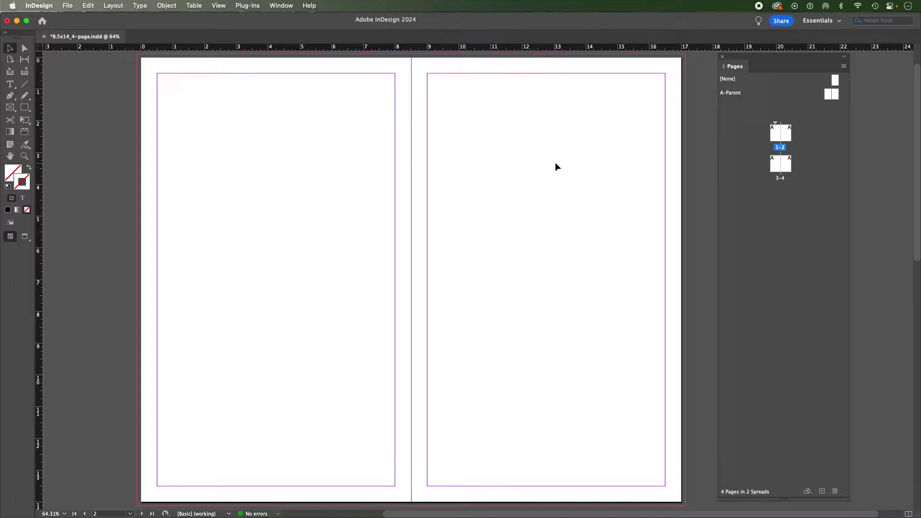
# Step: Jump to page 1 of the four-page 8.5x14 document from the Pages panel
pyautogui.click(777, 135)
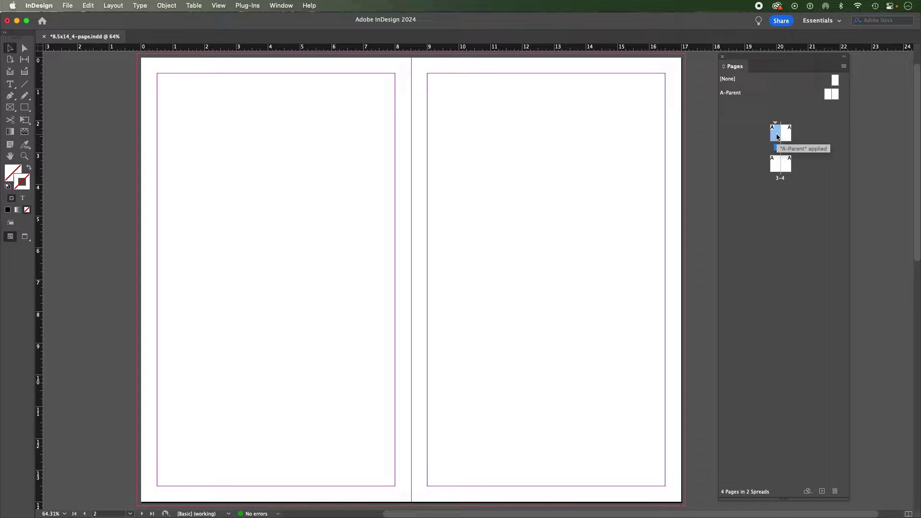
pyautogui.doubleClick(777, 137)
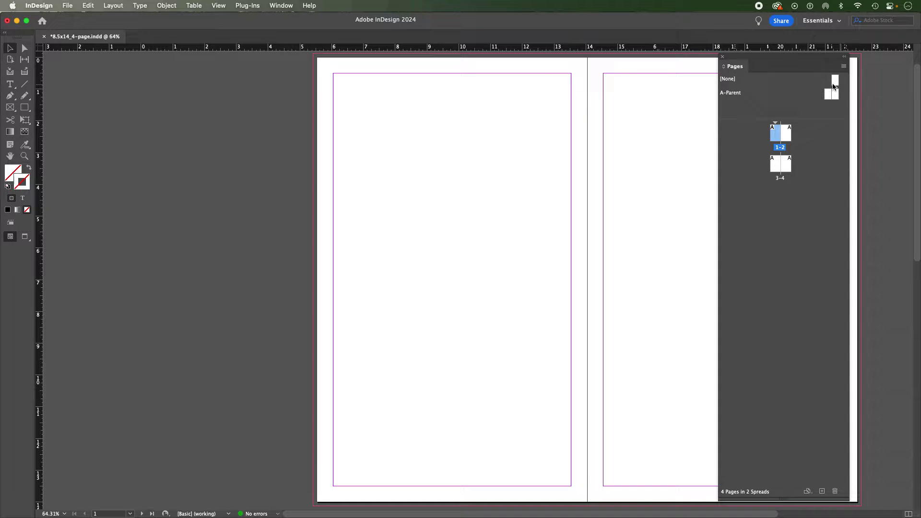
# Step: Open the A-Parent spread with both its pages selected, and pan it into view
pyautogui.moveTo(833, 86)
pyautogui.mouseDown()
pyautogui.moveTo(812, 100)
pyautogui.moveTo(828, 97)
pyautogui.mouseUp()
pyautogui.doubleClick(828, 96)
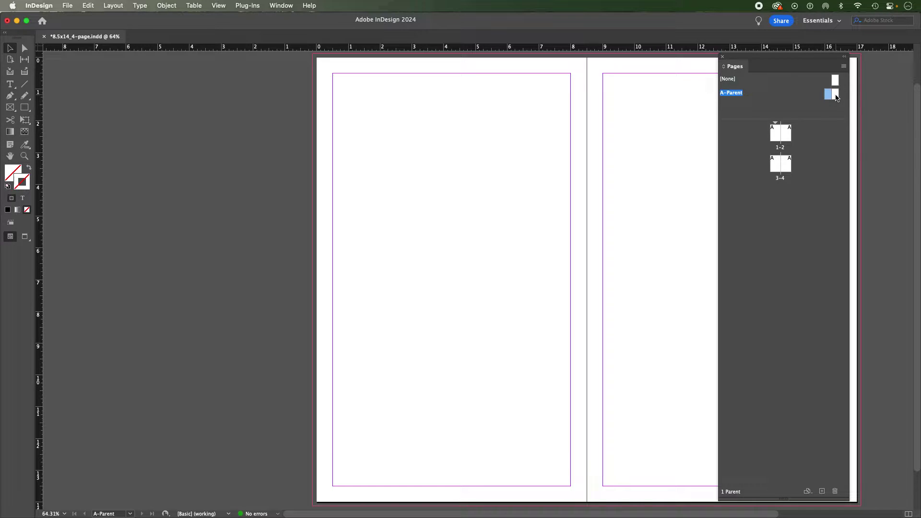
pyautogui.click(835, 98)
pyautogui.click(680, 157)
pyautogui.moveTo(681, 158); pyautogui.dragTo(501, 158)
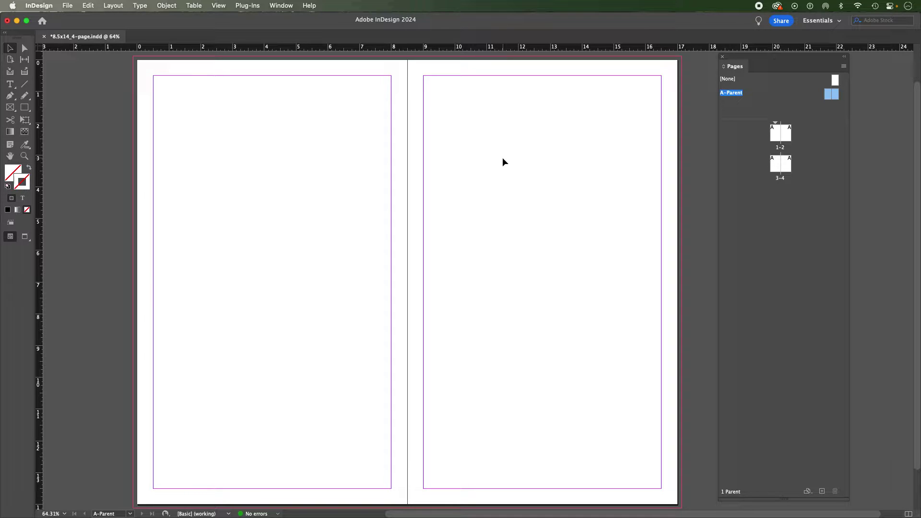
# Step: In Layout > Margins and Columns, turn on Preview and raise the column count to 8
pyautogui.click(114, 6)
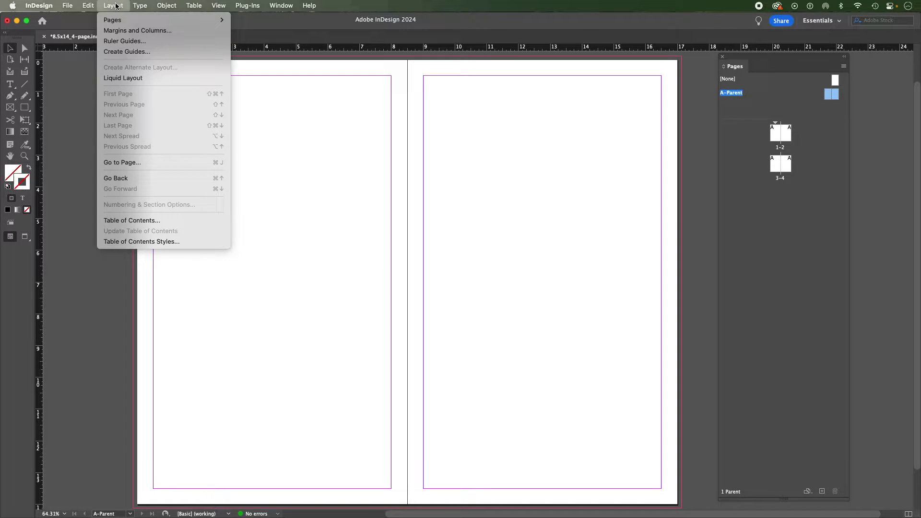
pyautogui.click(124, 32)
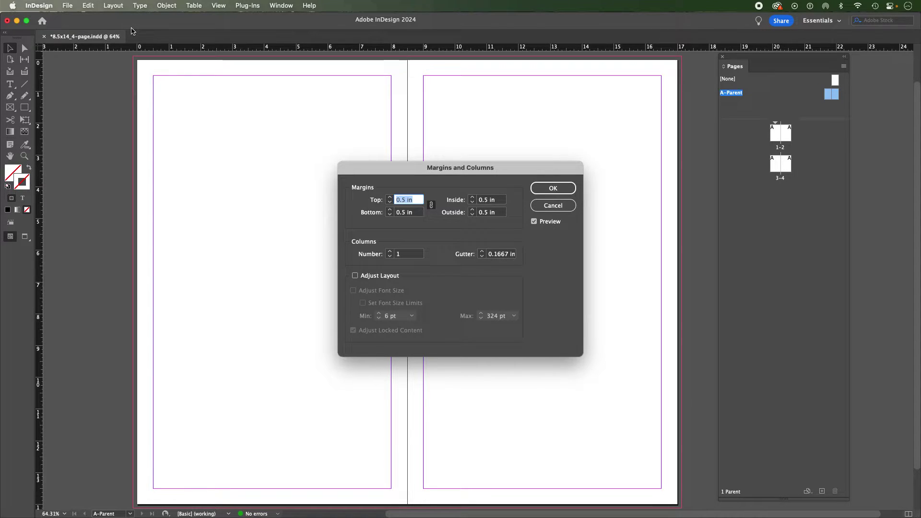
pyautogui.click(543, 229)
pyautogui.click(390, 254)
pyautogui.click(390, 253)
pyautogui.click(390, 253)
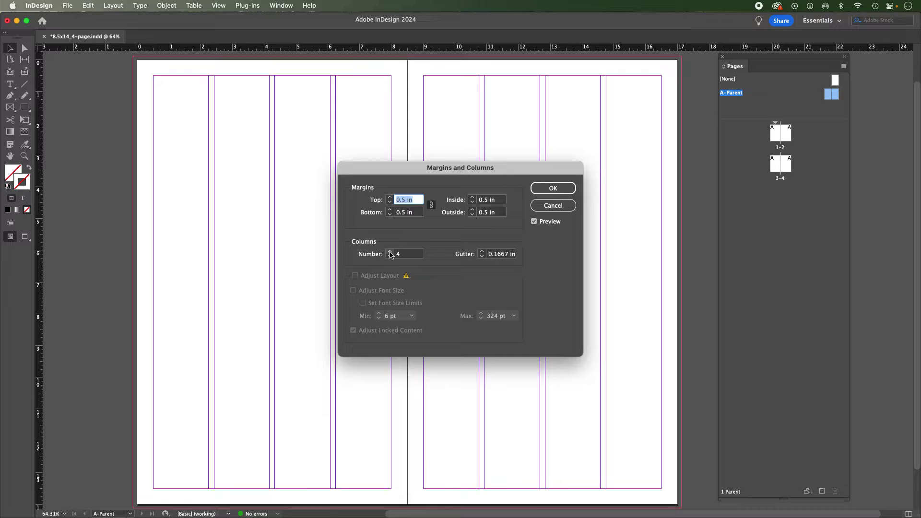
pyautogui.click(390, 253)
pyautogui.click(390, 253)
pyautogui.click(390, 253)
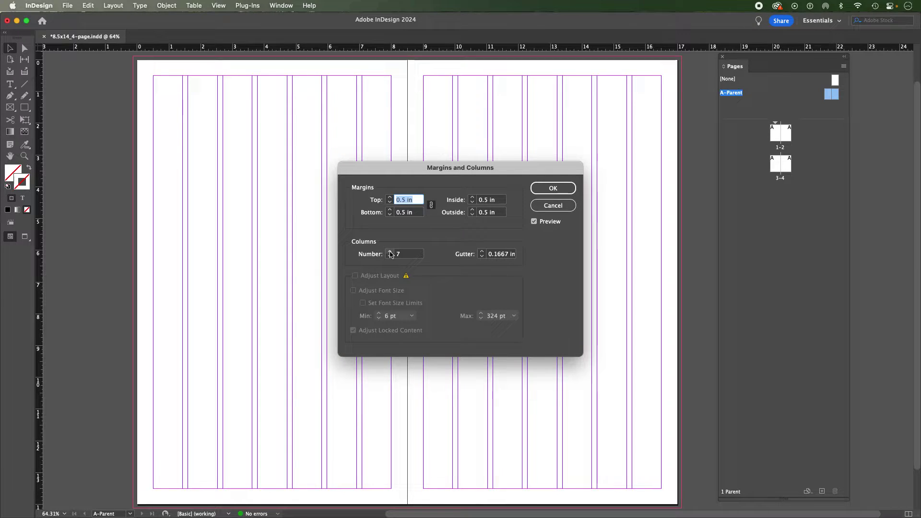
pyautogui.click(389, 253)
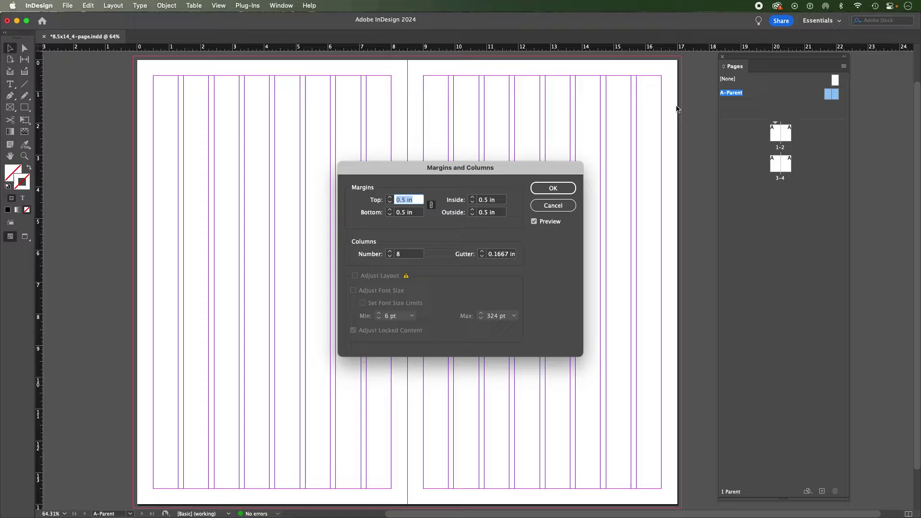
# Step: Apply the 8-column layout and open Create Guides with live preview on
pyautogui.click(561, 188)
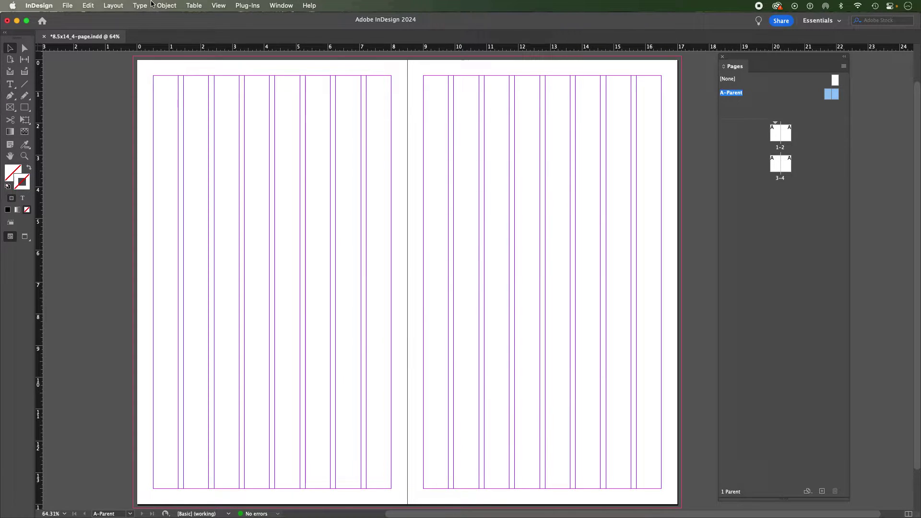
pyautogui.click(115, 5)
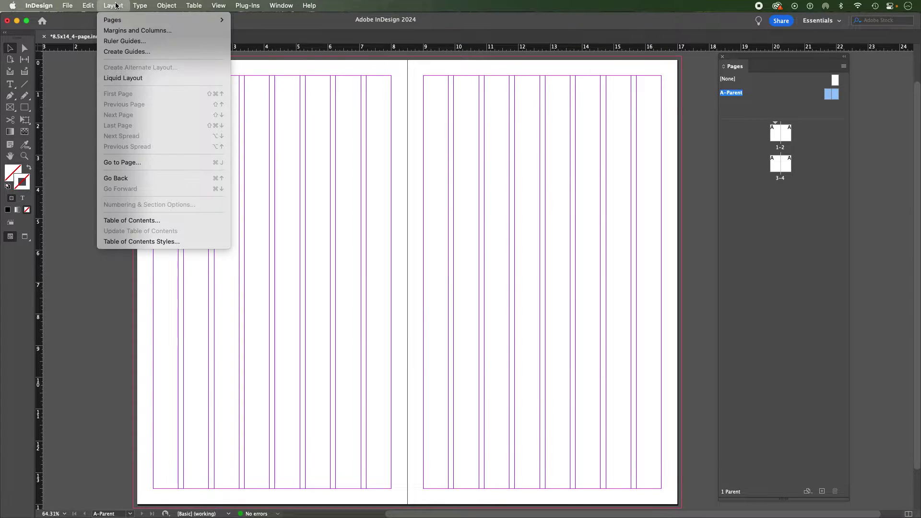
pyautogui.click(117, 51)
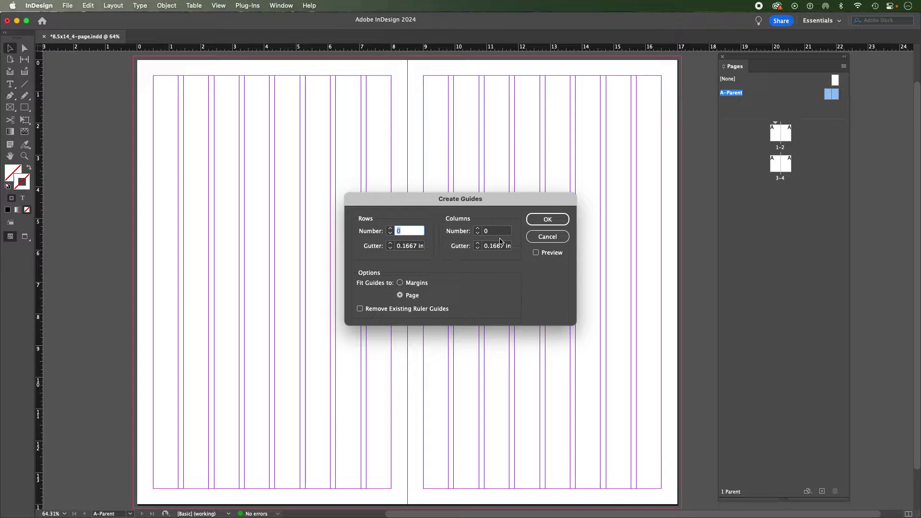
pyautogui.click(536, 253)
# Step: Set the guide rows to 8 and create the row guides on A-Parent
pyautogui.click(390, 229)
pyautogui.click(389, 229)
pyautogui.click(390, 229)
pyautogui.click(391, 229)
pyautogui.click(390, 229)
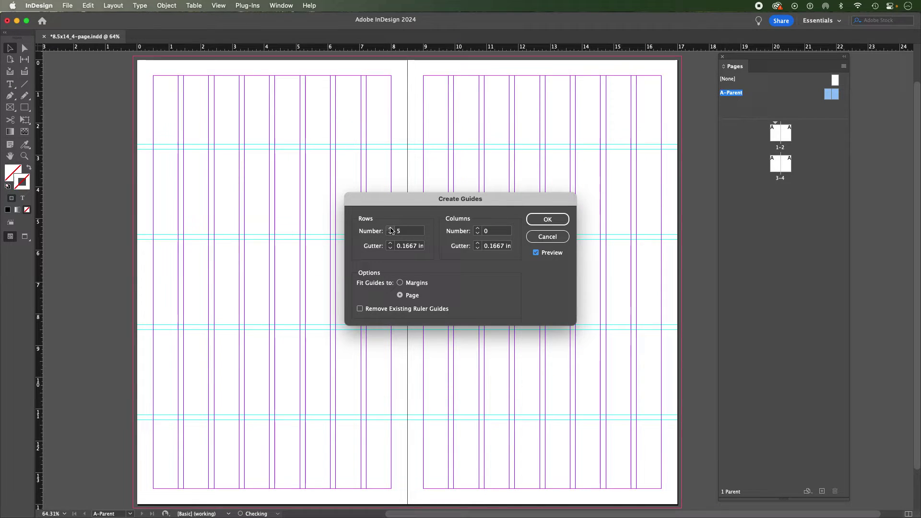
pyautogui.click(391, 228)
pyautogui.click(391, 229)
pyautogui.click(391, 229)
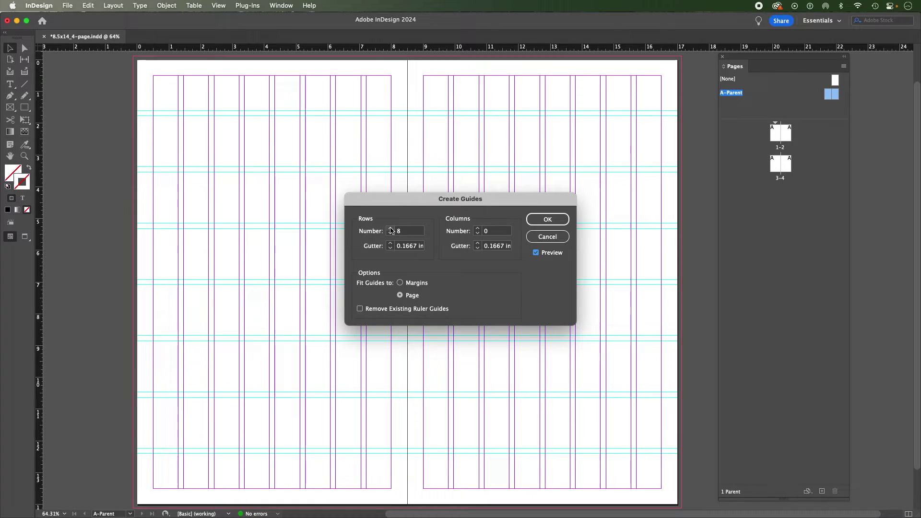
pyautogui.click(546, 219)
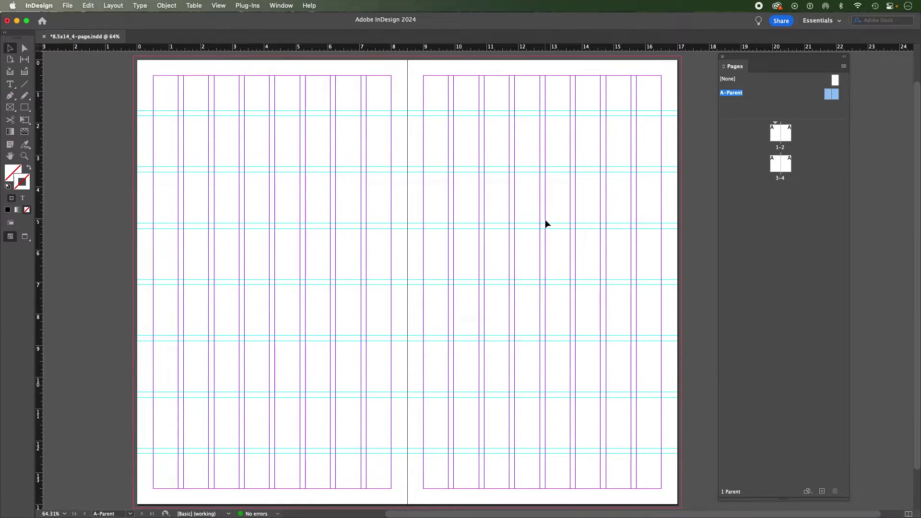
# Step: Check the inherited grid on spread 1–2, then move to spread 3–4
pyautogui.doubleClick(777, 136)
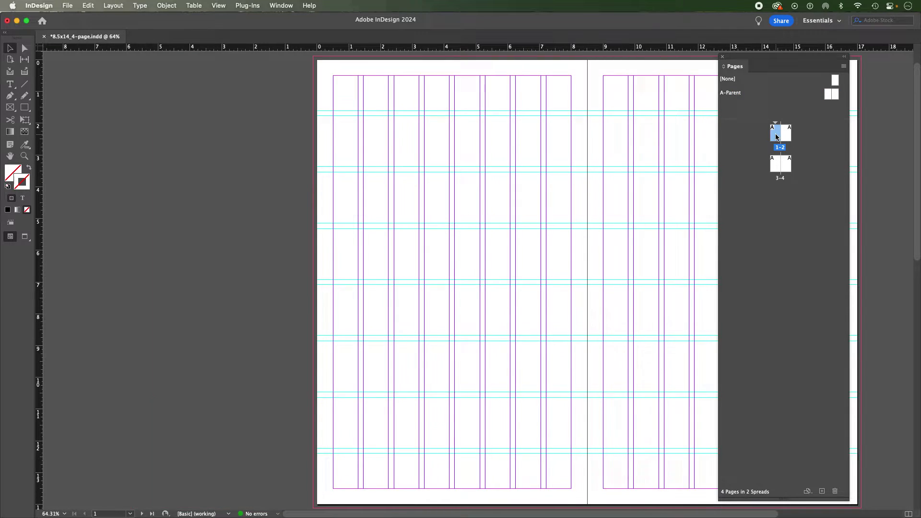
pyautogui.doubleClick(778, 139)
pyautogui.click(784, 167)
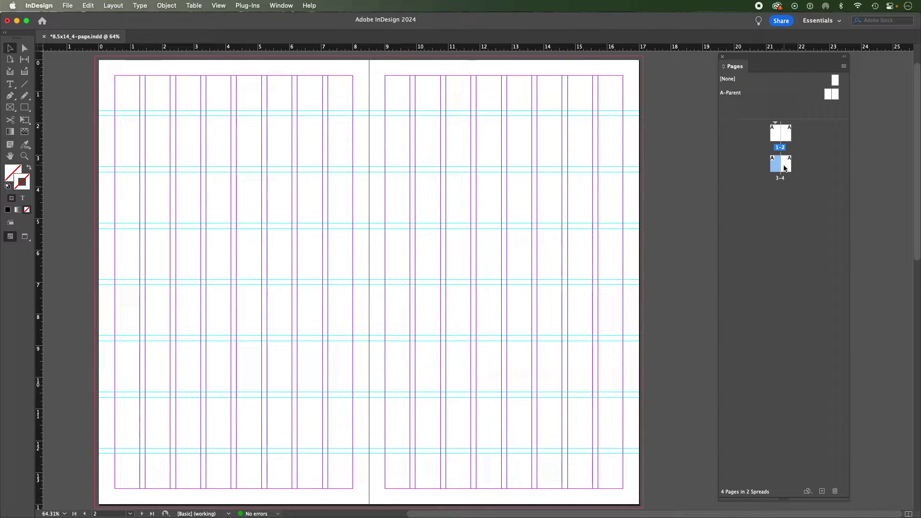
pyautogui.doubleClick(786, 166)
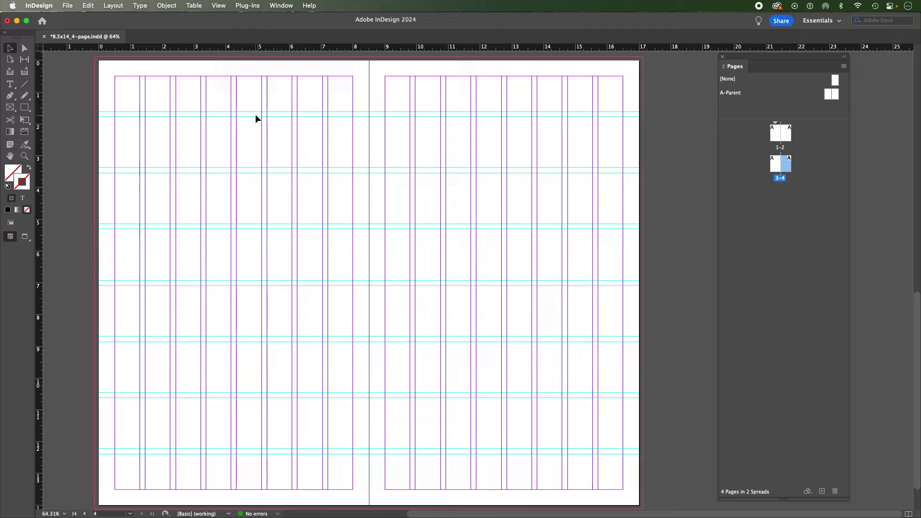
# Step: Preview spread 3–4 briefly, then choose View > Grids & Guides > Hide Guides
pyautogui.press('w')
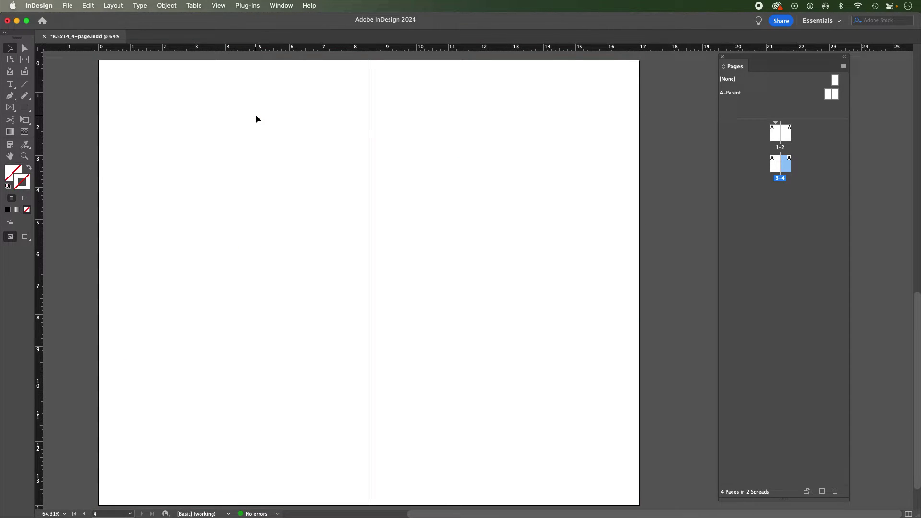
pyautogui.press('w')
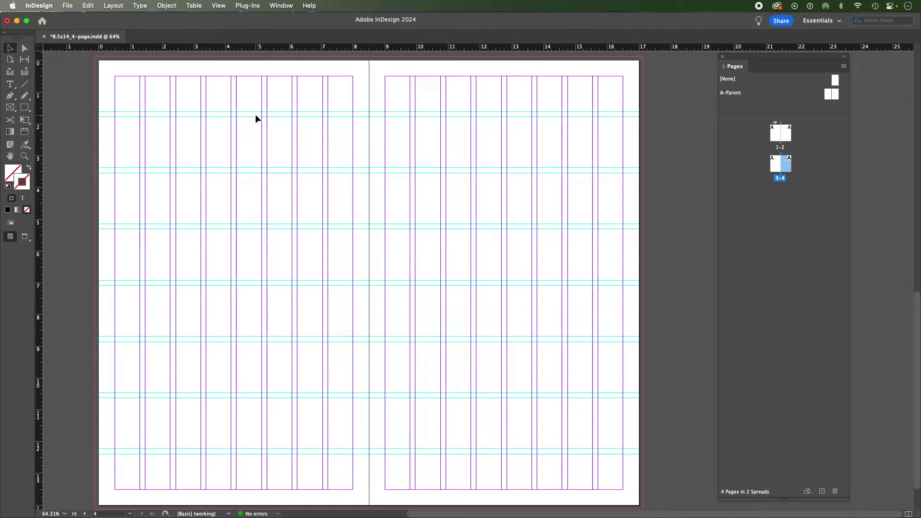
pyautogui.click(219, 5)
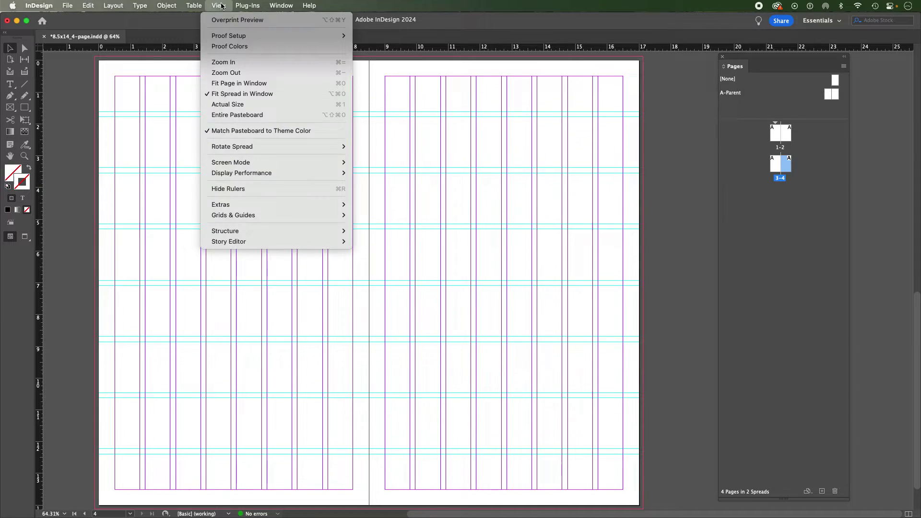
pyautogui.moveTo(255, 215)
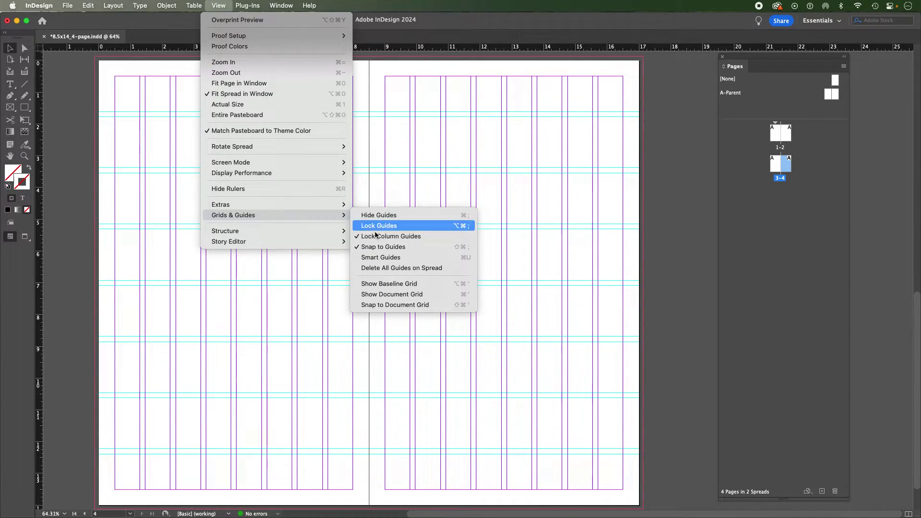
pyautogui.click(402, 214)
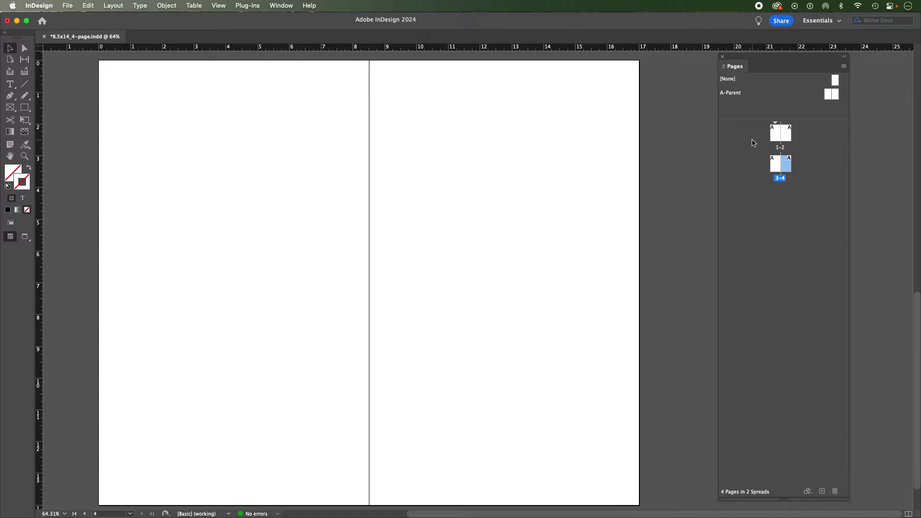
# Step: Show guides with Cmd+;, then reopen A-Parent with both pages selected and in view
pyautogui.press('super+semicolon')
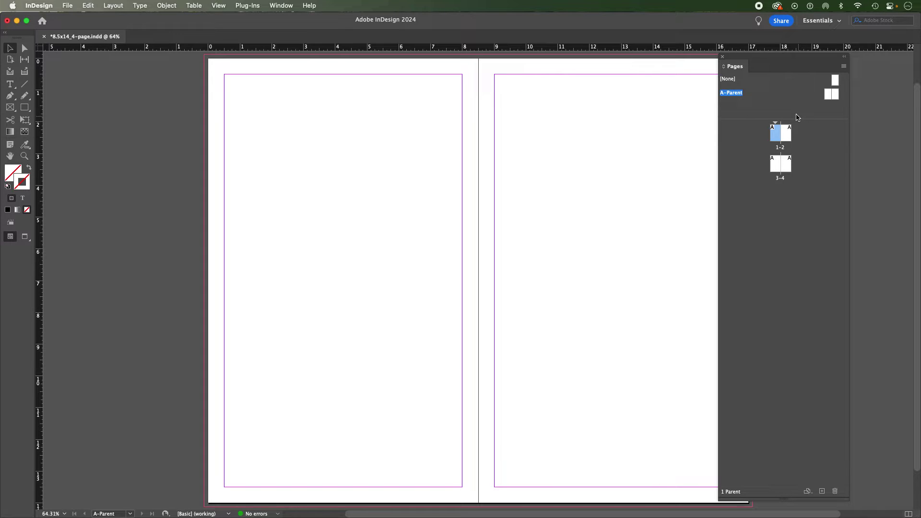
pyautogui.doubleClick(829, 97)
pyautogui.keyDown('shift'); pyautogui.click(837, 97); pyautogui.keyUp('shift')
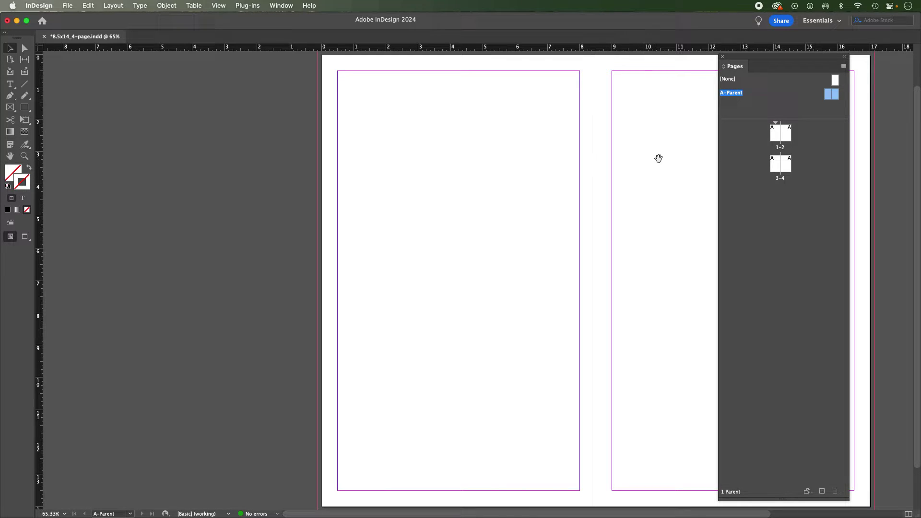
pyautogui.moveTo(658, 158); pyautogui.dragTo(442, 157)
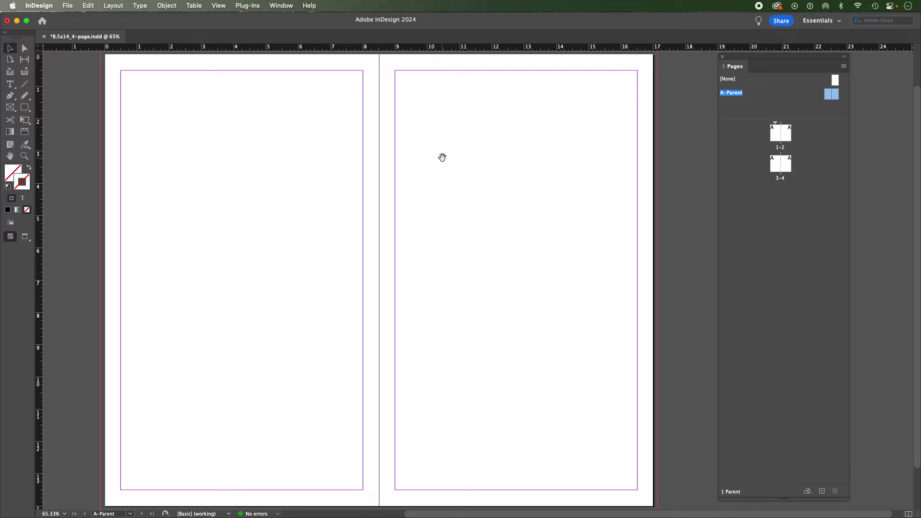
# Step: In Layout > Create Guides, set 8 rows and 8 columns for the A-Parent spread
pyautogui.click(115, 6)
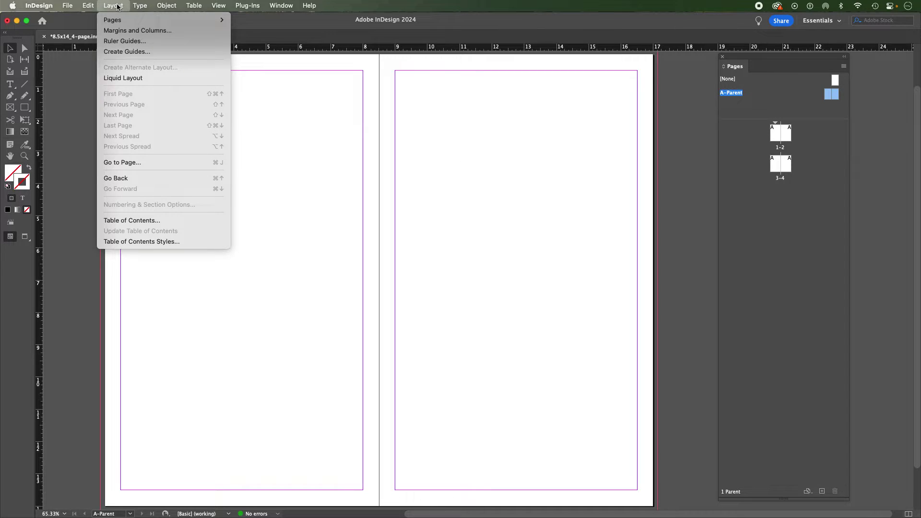
pyautogui.click(126, 52)
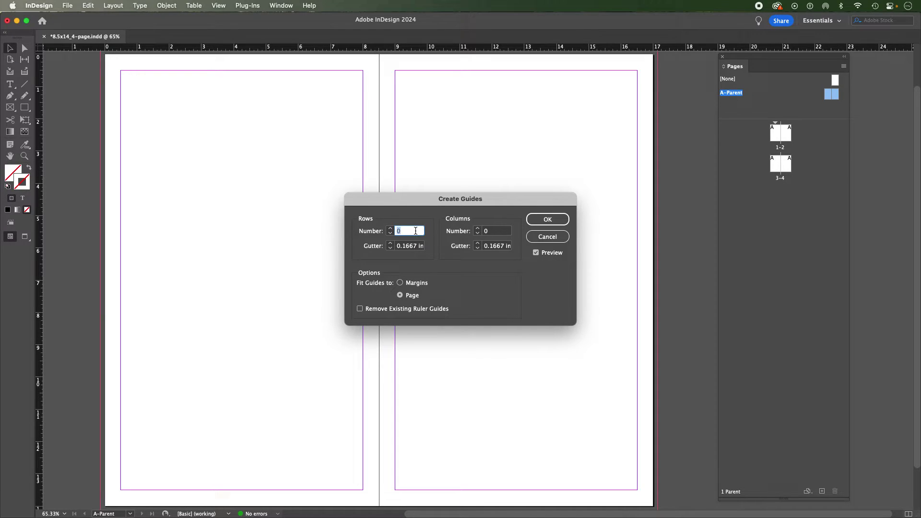
pyautogui.write('8')
pyautogui.press('Tab')
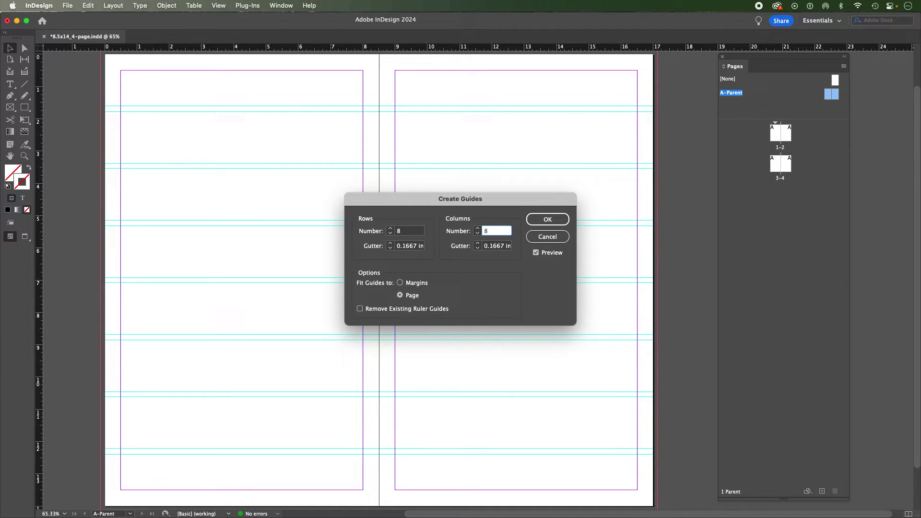
pyautogui.click(407, 246)
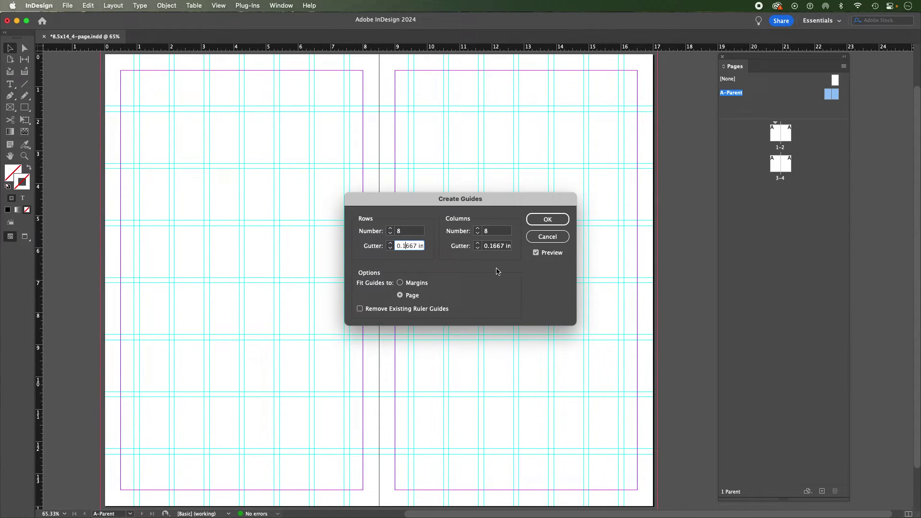
# Step: Create the 8x8 grid, apply A-Parent to spread 1–2, and pan to show spread 3–4
pyautogui.click(550, 220)
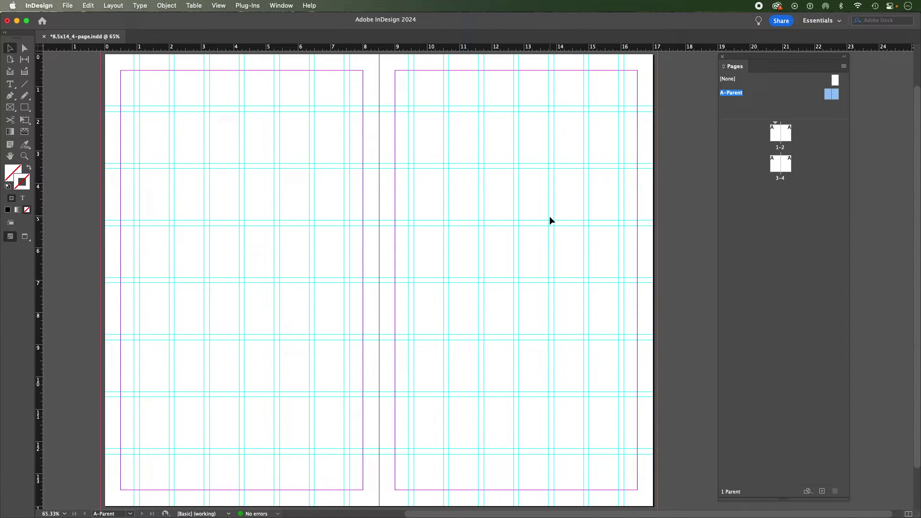
pyautogui.moveTo(831, 94); pyautogui.dragTo(787, 137)
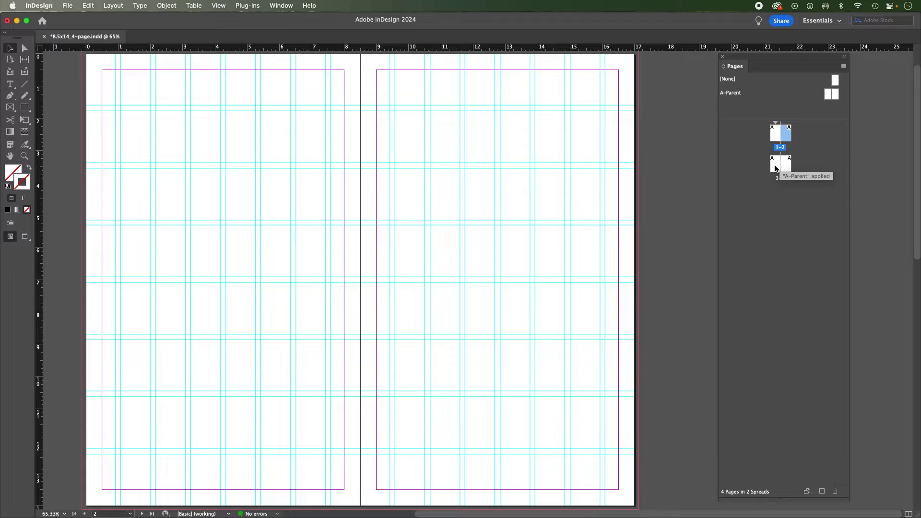
pyautogui.doubleClick(775, 169)
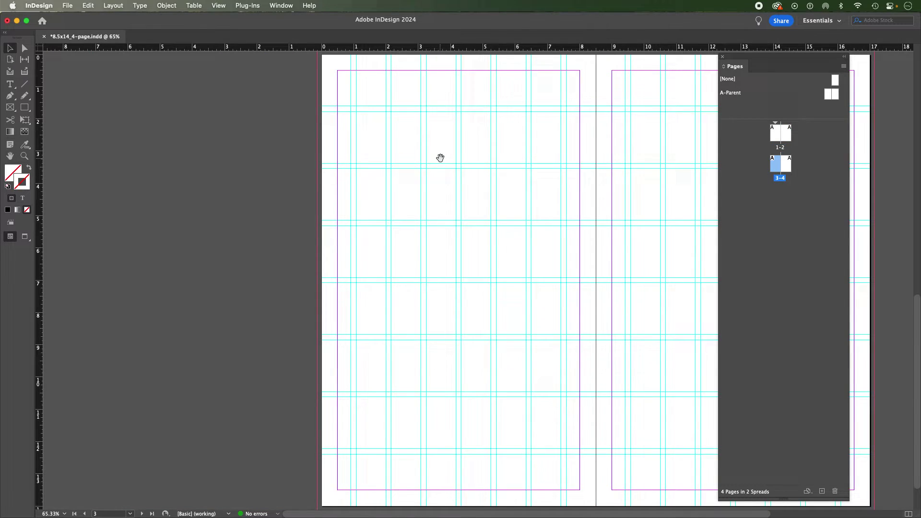
pyautogui.moveTo(439, 157); pyautogui.dragTo(261, 159)
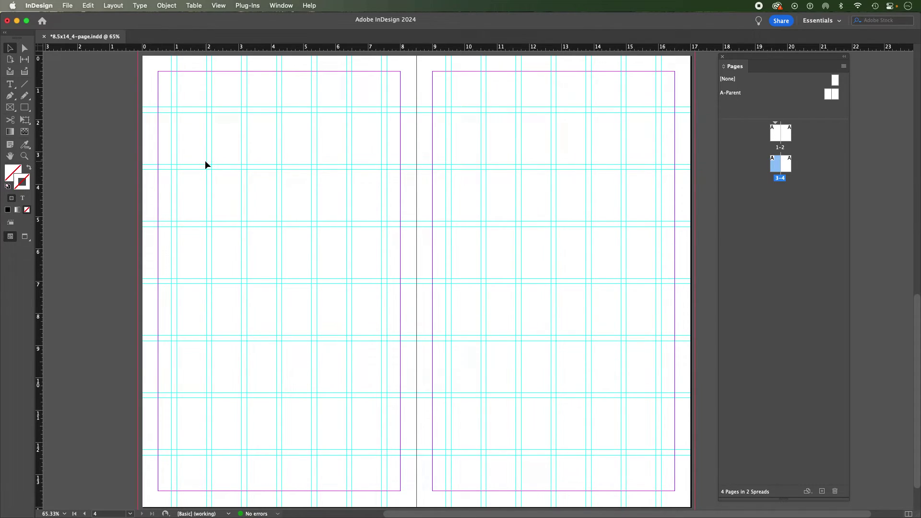
# Step: Choose the Rectangle tool and set its fill colour to cyan 00b9d5
pyautogui.scroll(2, 205, 165)
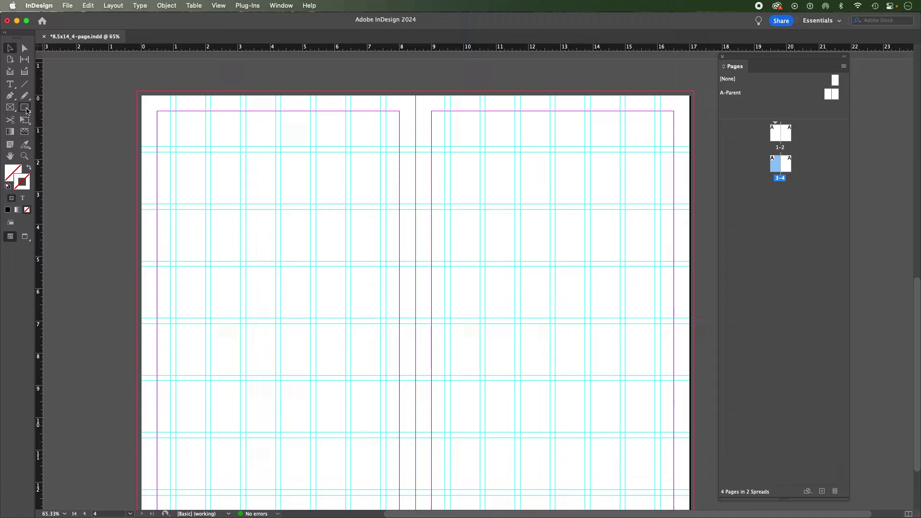
pyautogui.click(25, 108)
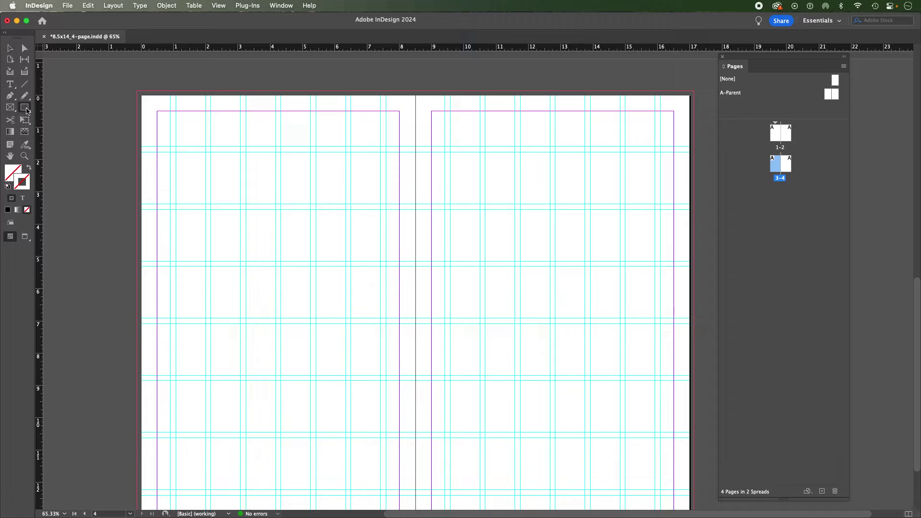
pyautogui.doubleClick(14, 172)
pyautogui.click(434, 241)
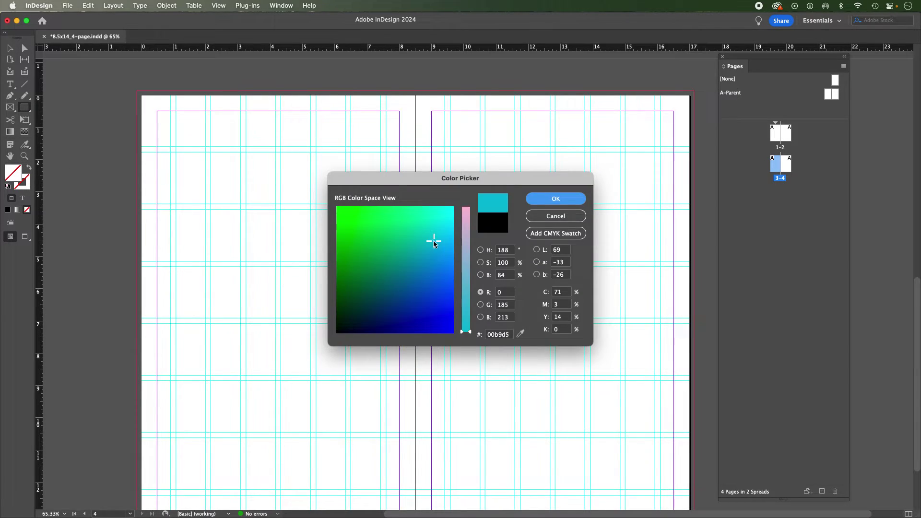
pyautogui.click(556, 198)
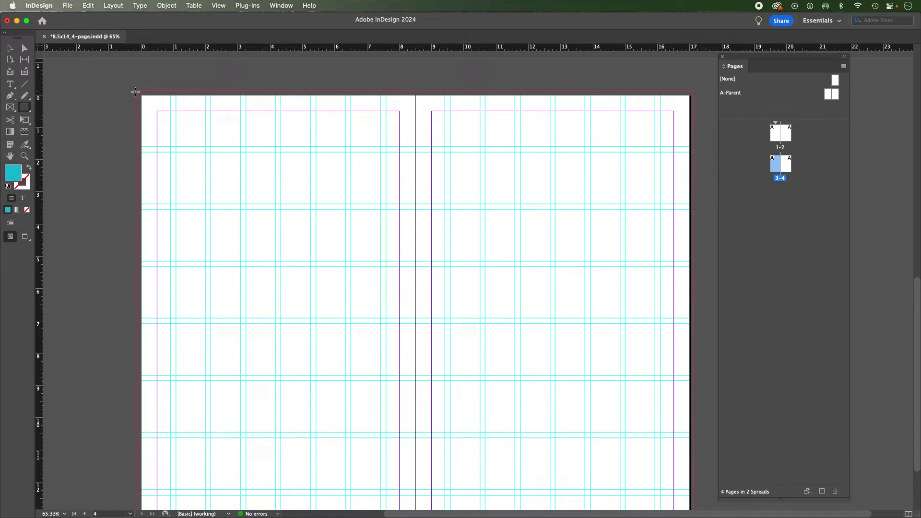
# Step: Draw a rectangle from page 3's top-left corner into the bleed and trim it to the grid
pyautogui.moveTo(137, 93); pyautogui.dragTo(281, 266)
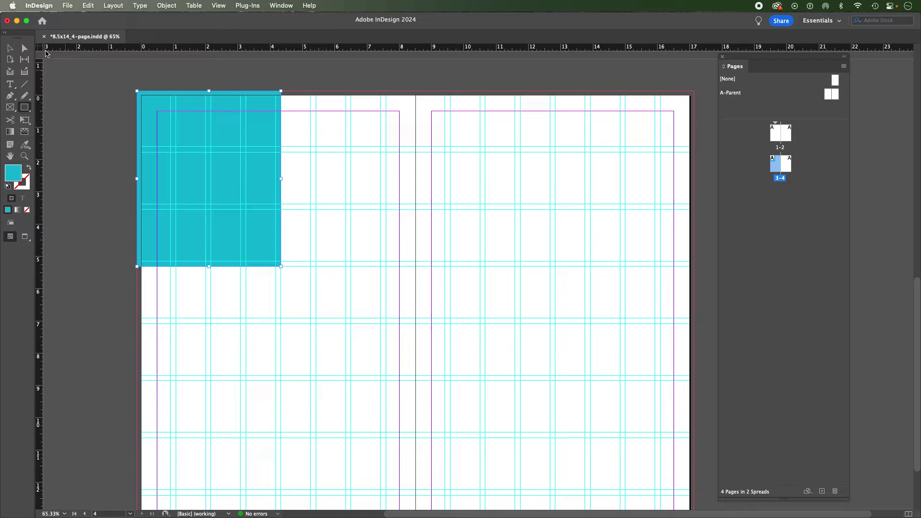
pyautogui.click(9, 49)
pyautogui.moveTo(281, 267); pyautogui.dragTo(276, 262)
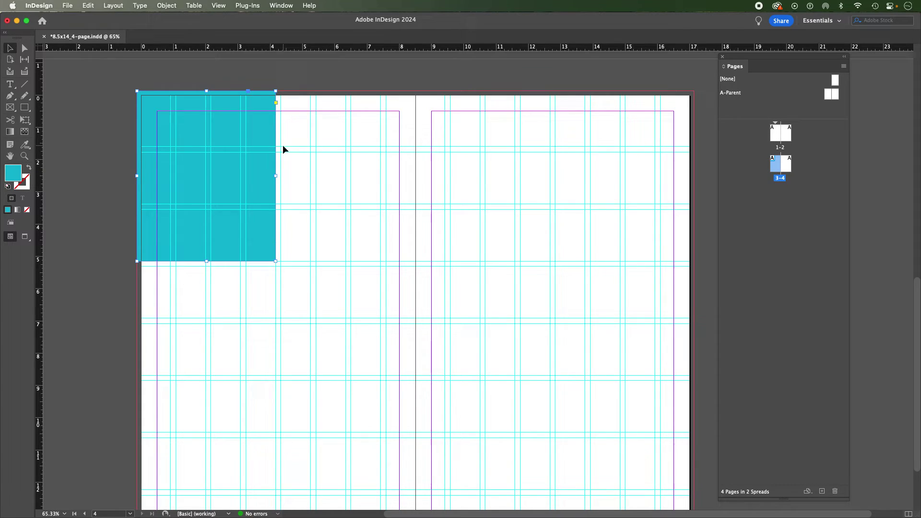
# Step: Draw a second cyan rectangle right of the first, snapping its left edge to the grid guide
pyautogui.click(24, 108)
pyautogui.moveTo(288, 152); pyautogui.dragTo(416, 262)
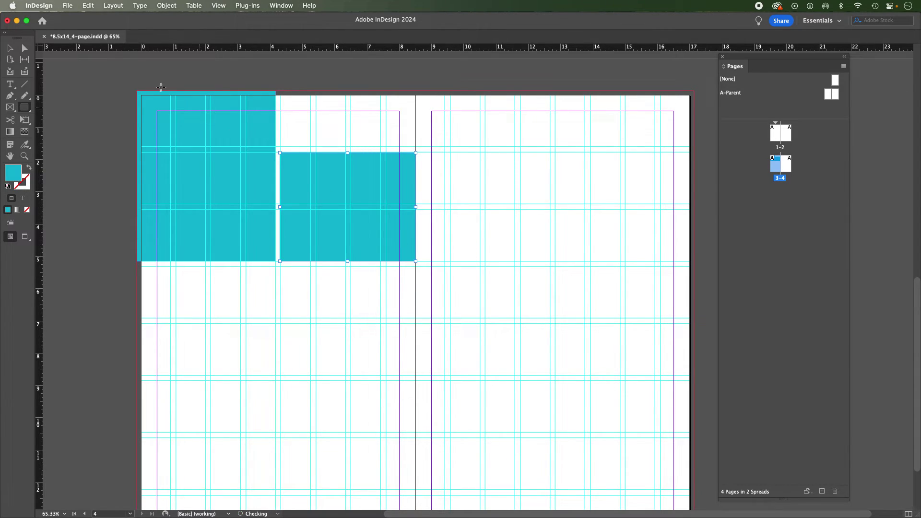
pyautogui.click(25, 49)
pyautogui.click(14, 49)
pyautogui.moveTo(279, 207); pyautogui.dragTo(280, 206)
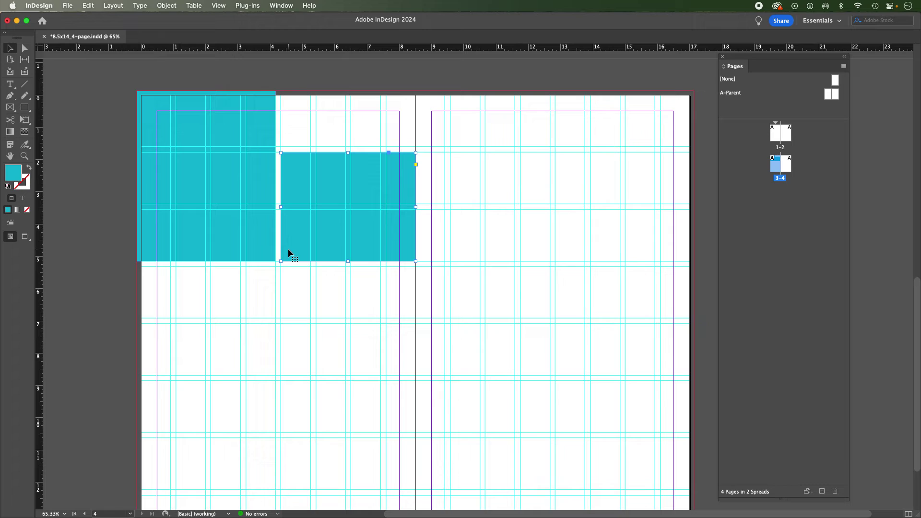
pyautogui.press('w')
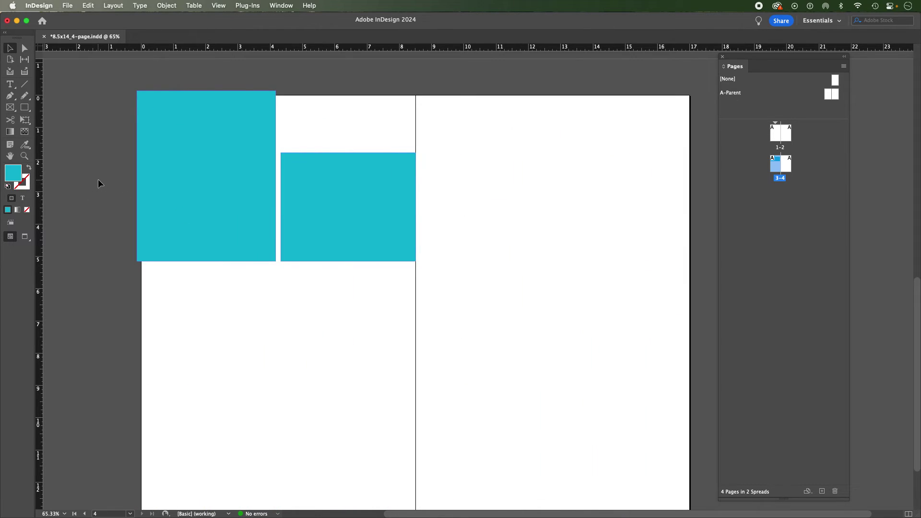
pyautogui.press('w')
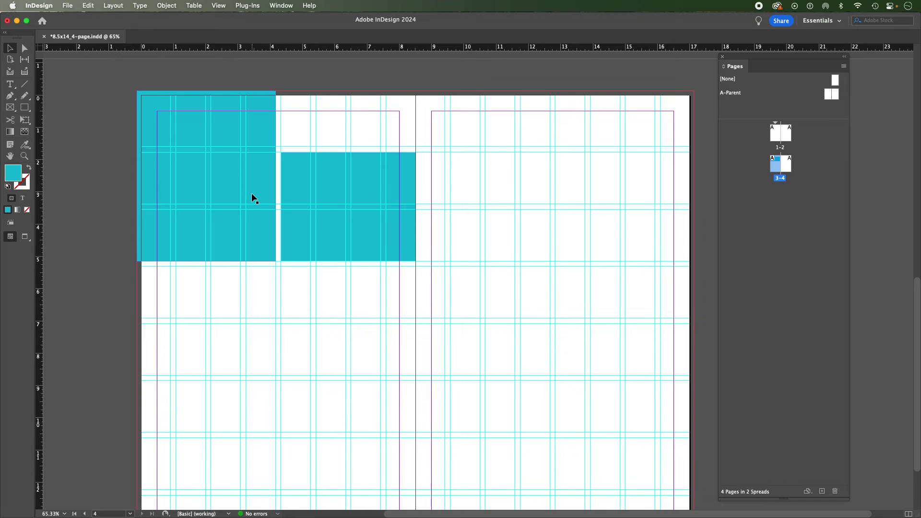
pyautogui.click(113, 5)
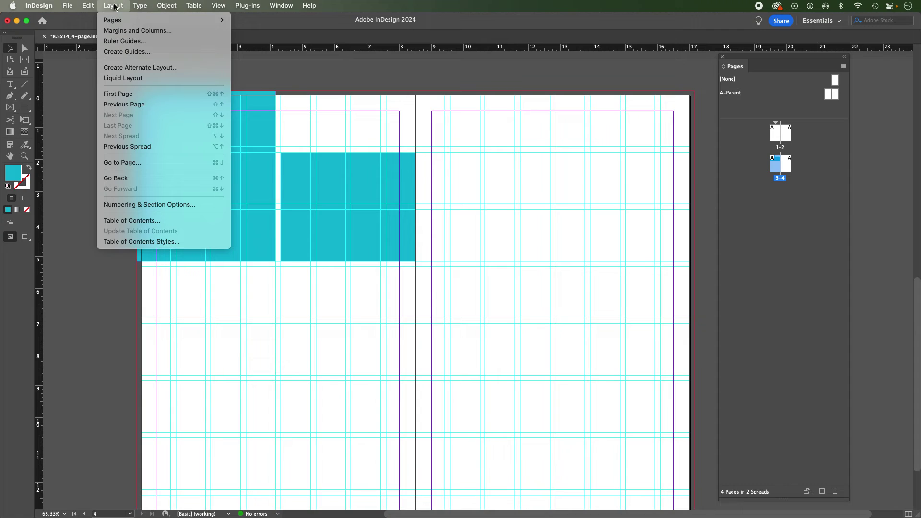
pyautogui.click(124, 31)
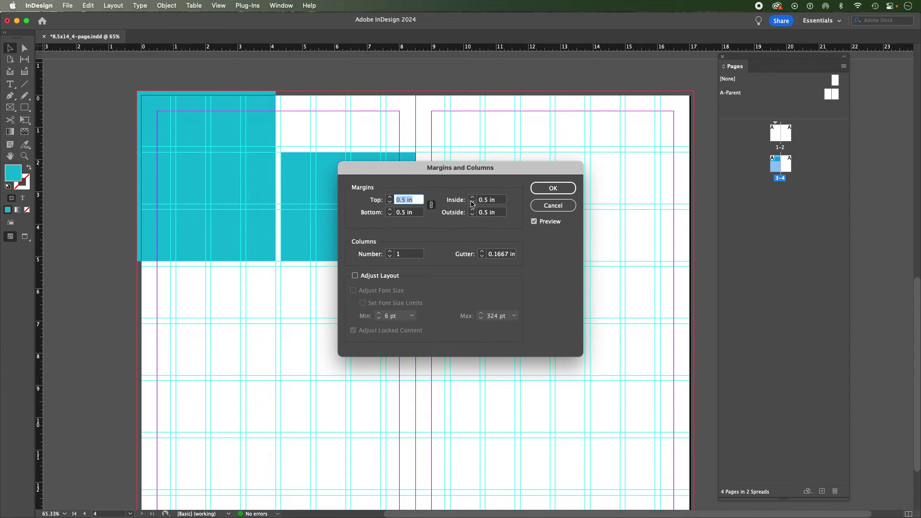
pyautogui.click(431, 205)
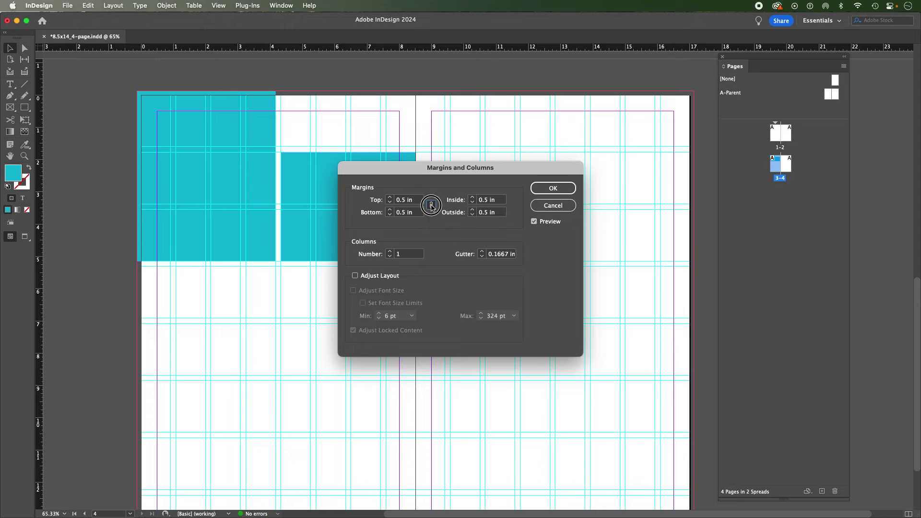
pyautogui.click(553, 205)
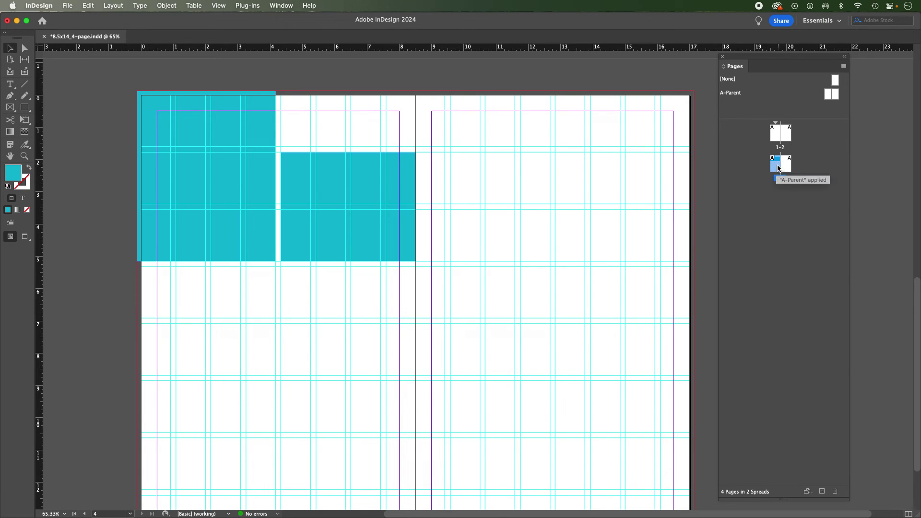
# Step: Inspect the A-Parent 8×8 guide grid, then move to spread 1–2 and centre it in view
pyautogui.click(811, 158)
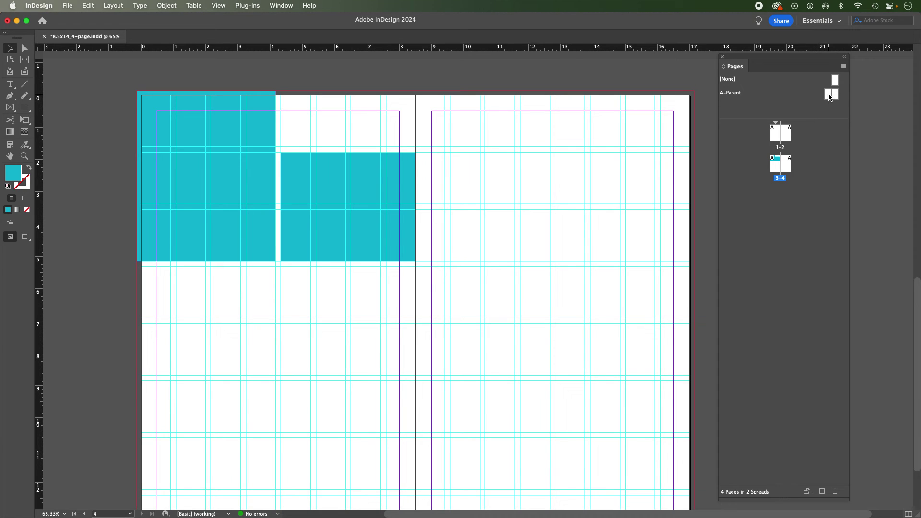
pyautogui.doubleClick(829, 94)
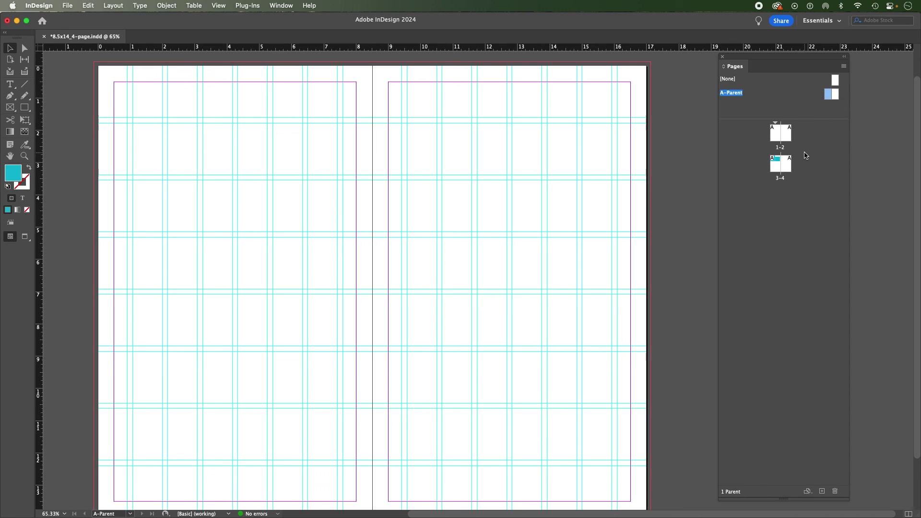
pyautogui.doubleClick(776, 137)
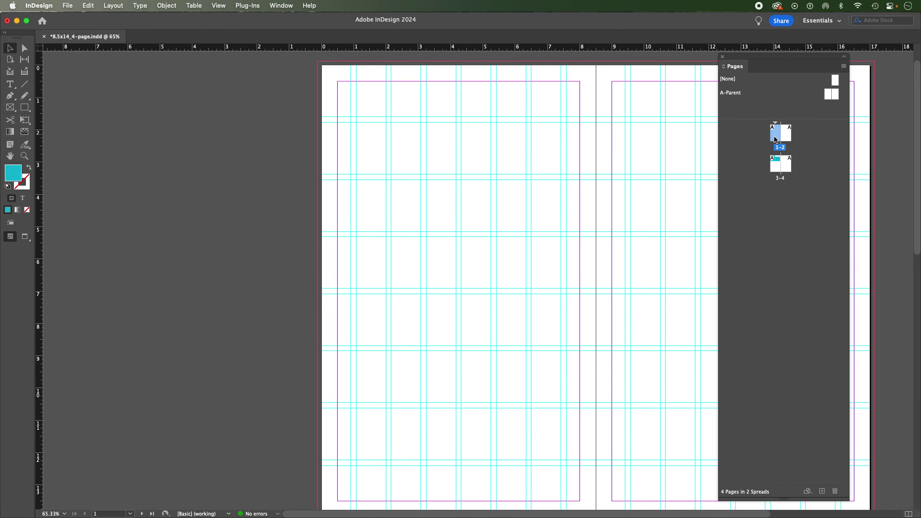
pyautogui.moveTo(664, 164); pyautogui.dragTo(489, 160)
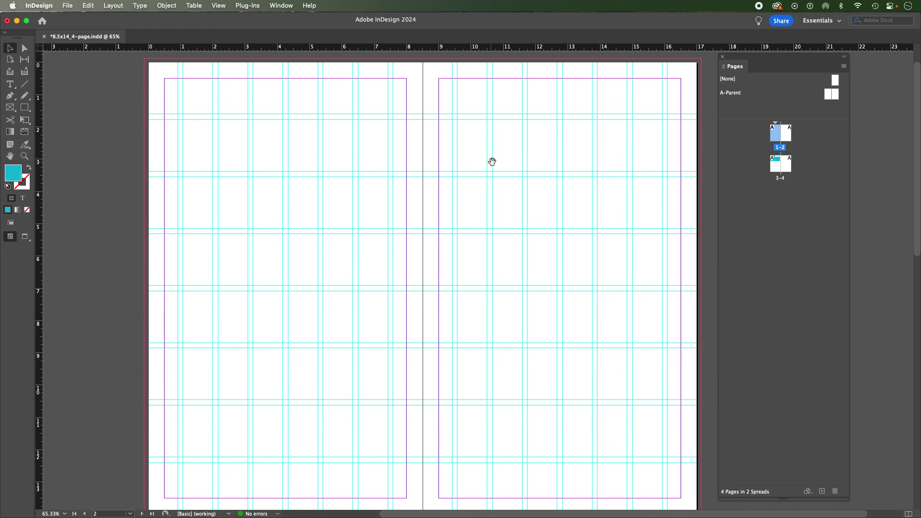